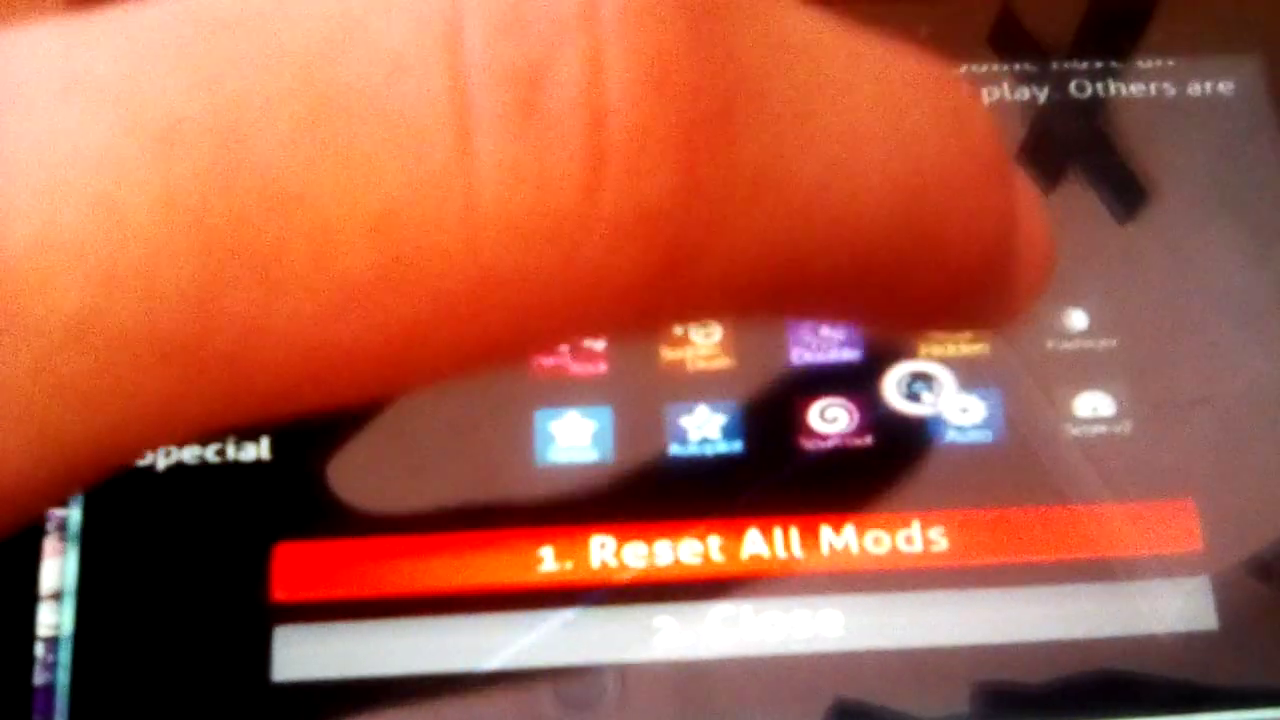
- Enable the Auto mod from the Mods panel for the chosen beatmap
{"action": "left_click", "coordinate": [945, 420]}
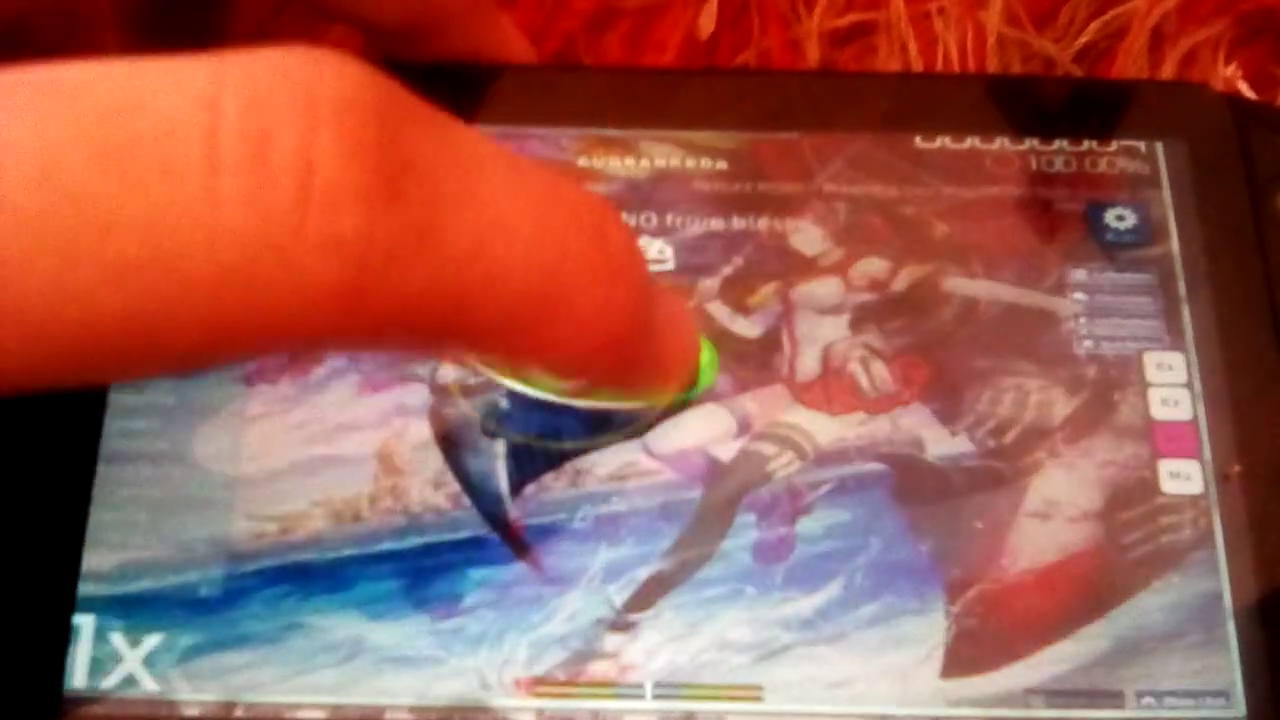
- Hit the beatmap's first four circles to start building the combo
{"action": "left_click", "coordinate": [640, 370]}
{"action": "left_click", "coordinate": [830, 470]}
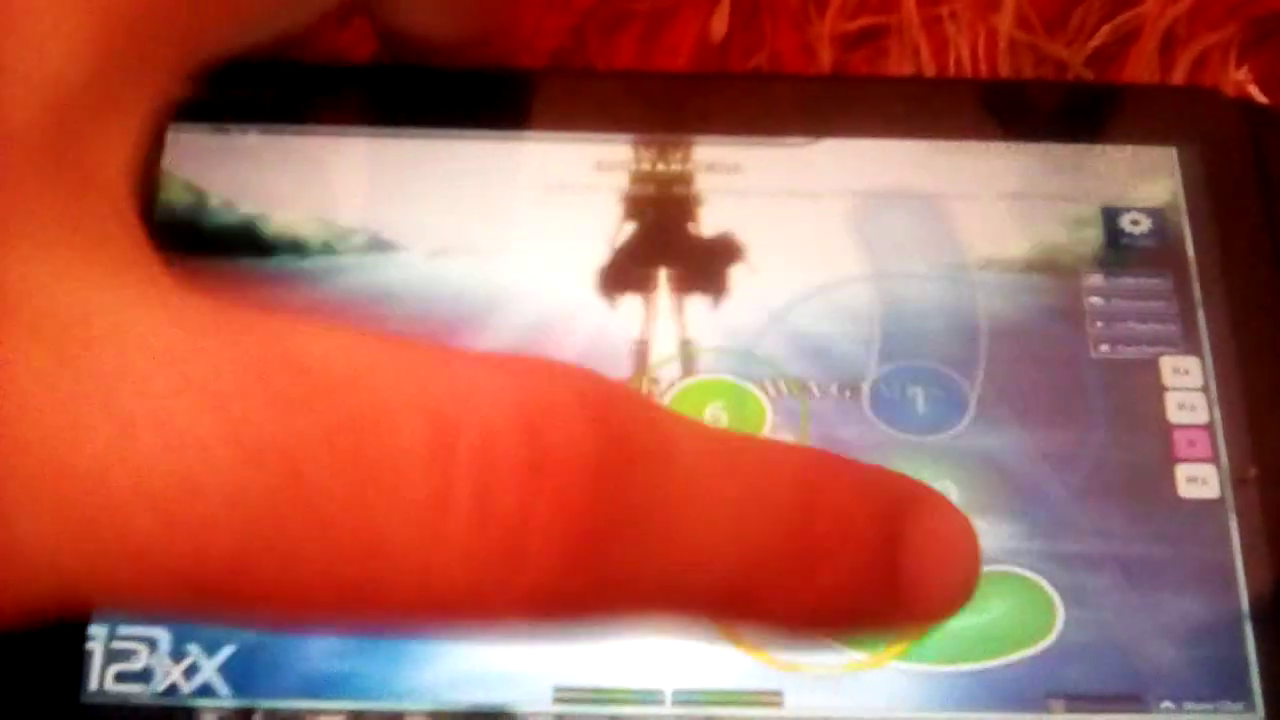
{"action": "left_click", "coordinate": [900, 420]}
{"action": "left_click", "coordinate": [560, 510]}
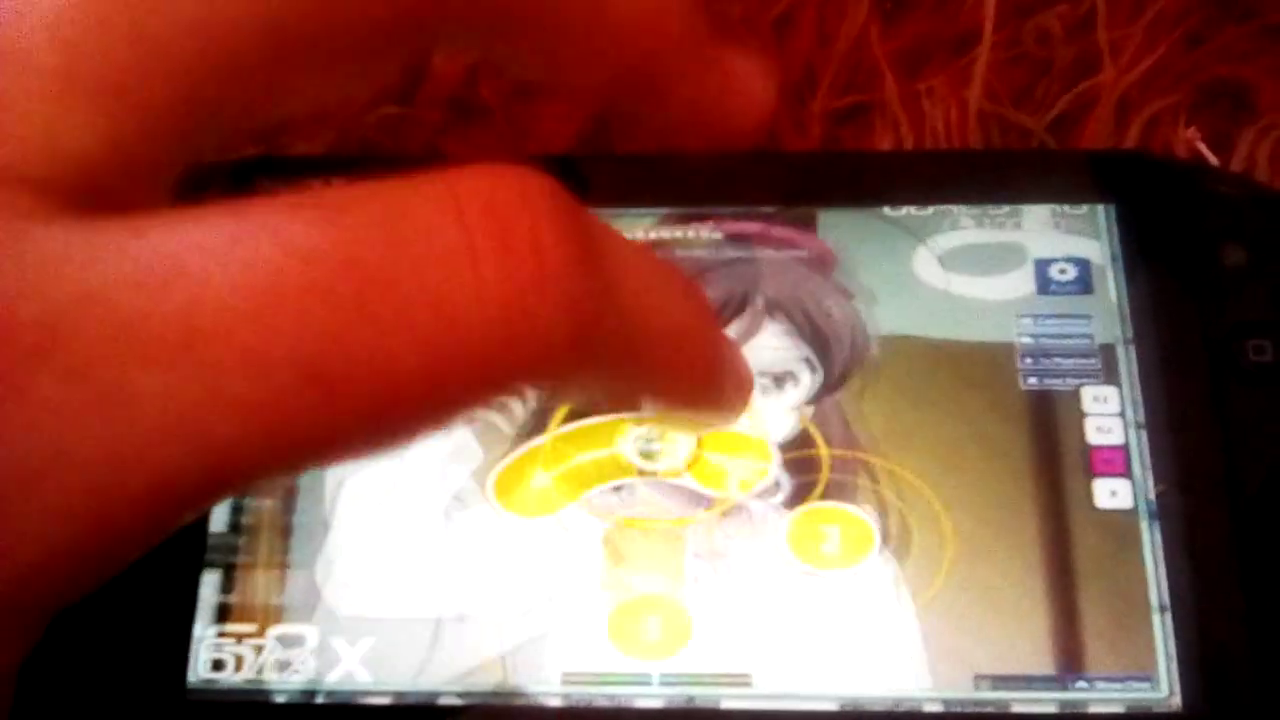
- Hit three more circles and follow a slider, keeping the combo and 100% accuracy
{"action": "left_click", "coordinate": [640, 545]}
{"action": "left_click", "coordinate": [850, 450]}
{"action": "left_click", "coordinate": [700, 280]}
{"action": "left_click_drag", "start_coordinate": [480, 390], "coordinate": [600, 360]}
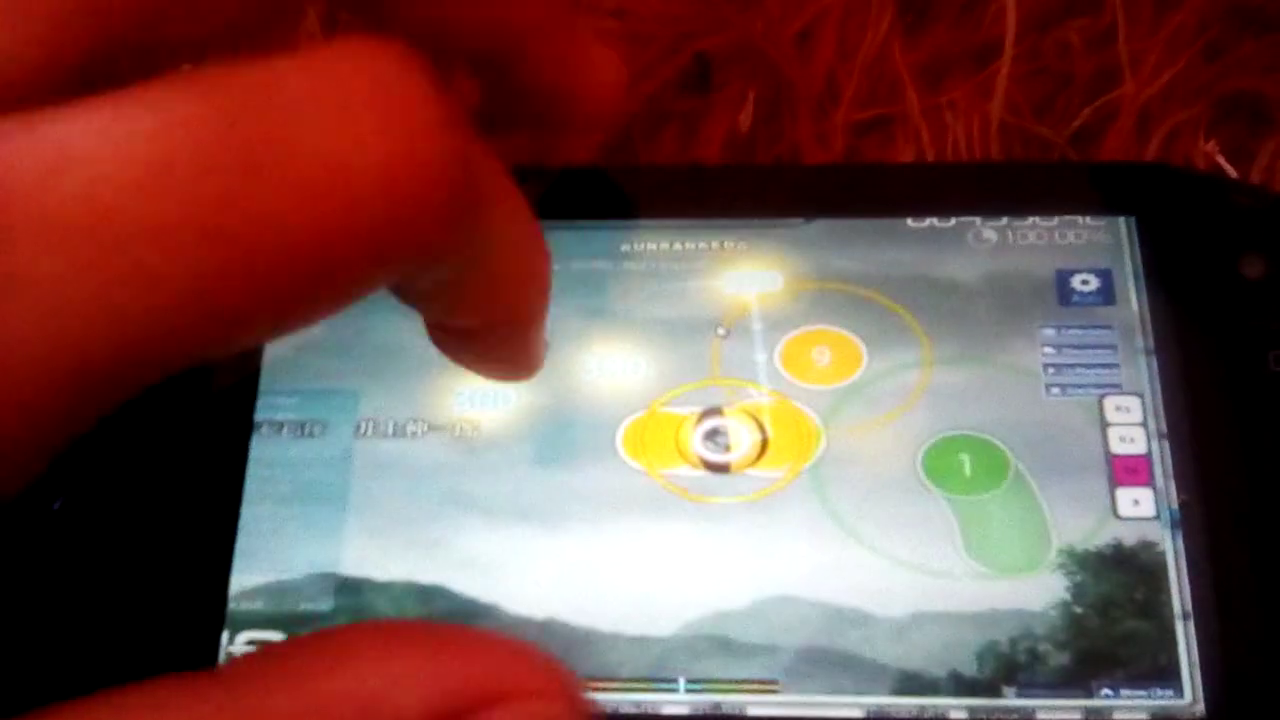